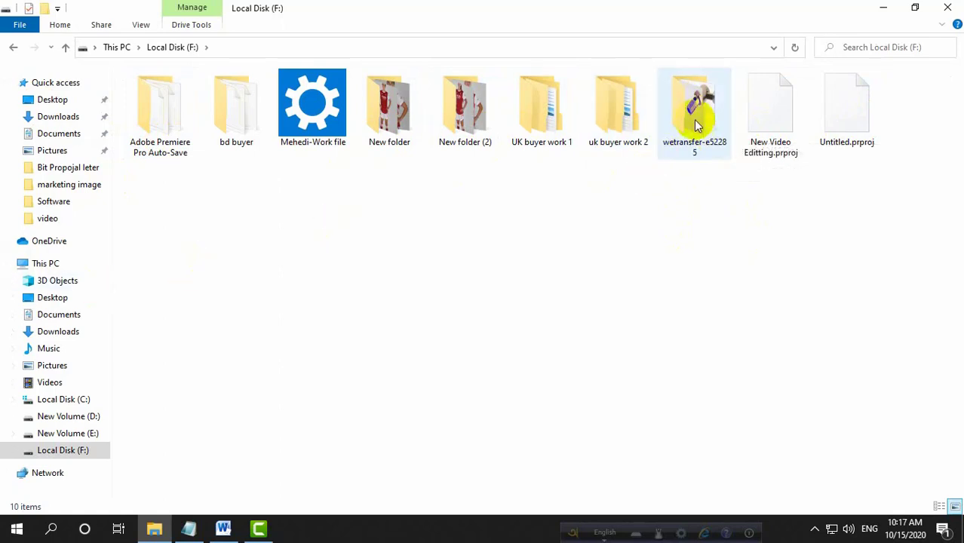
{"action": "right_click", "coordinate": [553, 189]}
{"action": "left_click", "coordinate": [594, 245]}
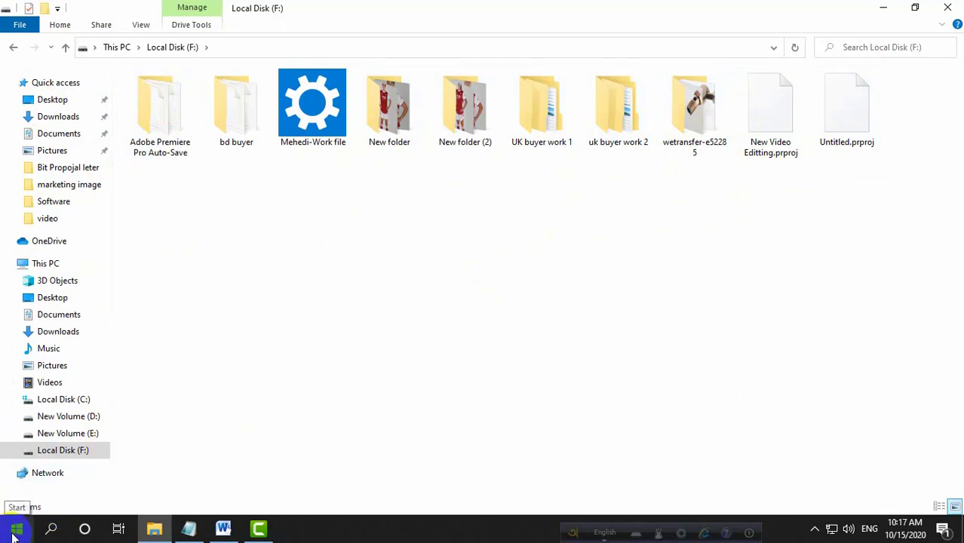
{"action": "right_click", "coordinate": [450, 200]}
{"action": "left_click", "coordinate": [484, 260]}
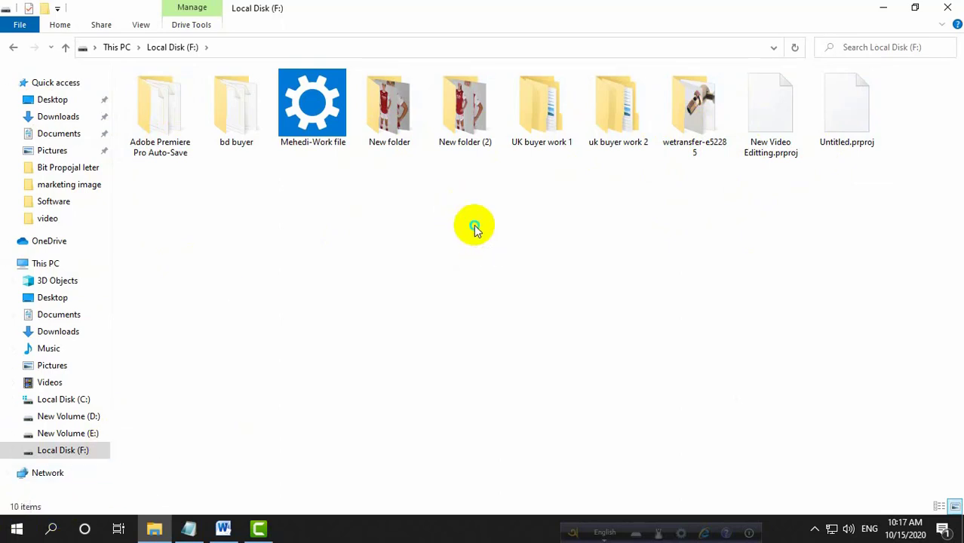
{"action": "right_click", "coordinate": [473, 228]}
{"action": "left_click", "coordinate": [514, 282]}
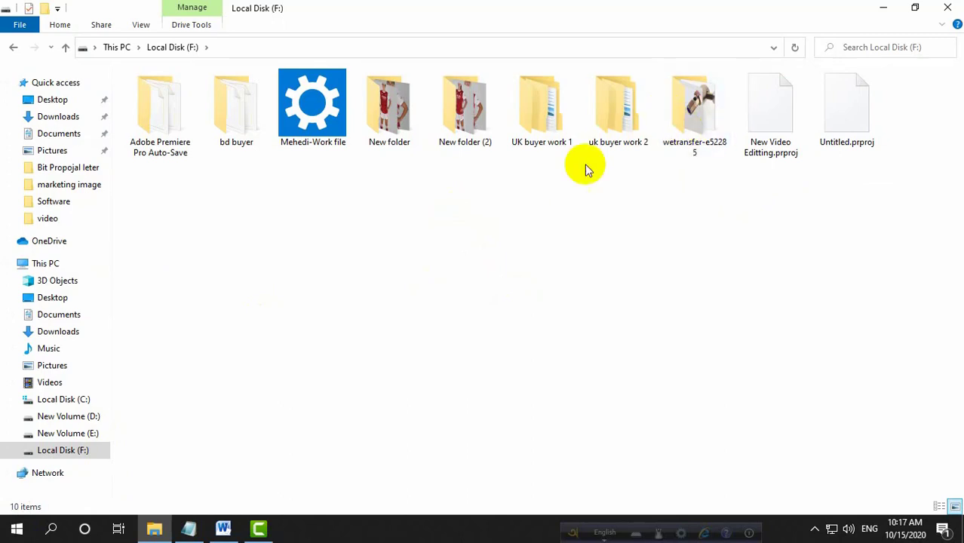
{"action": "right_click", "coordinate": [505, 237]}
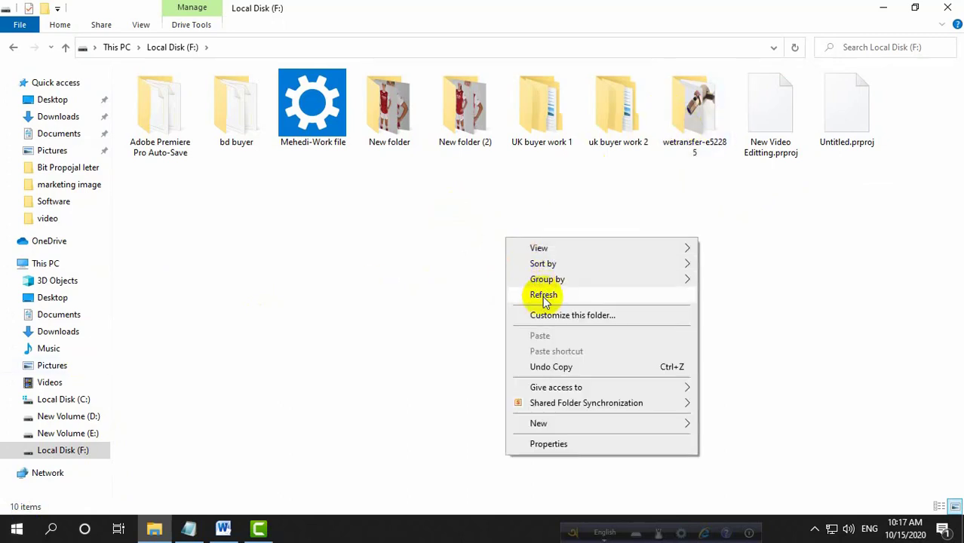
{"action": "left_click", "coordinate": [543, 296]}
{"action": "right_click", "coordinate": [587, 210]}
{"action": "left_click", "coordinate": [620, 267]}
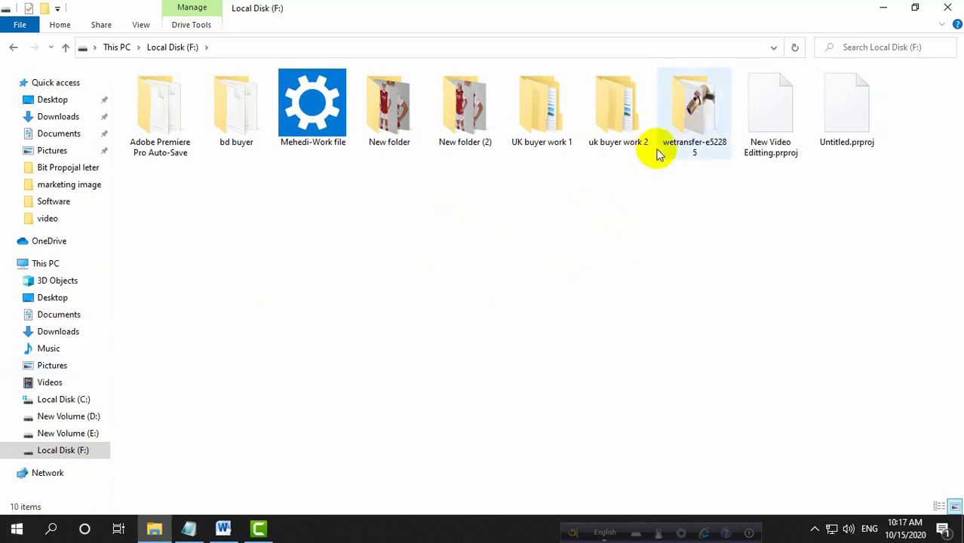
- Hide the wetransfer-e52285 folder through its properties, applying the change to this folder only, and close the drive window
{"action": "left_click", "coordinate": [695, 104]}
{"action": "right_click", "coordinate": [695, 103]}
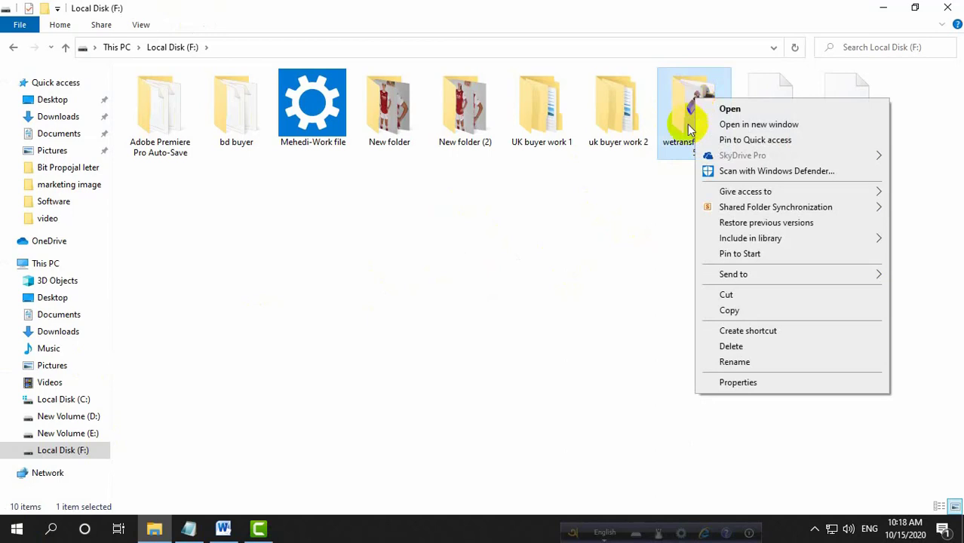
{"action": "left_click", "coordinate": [753, 383]}
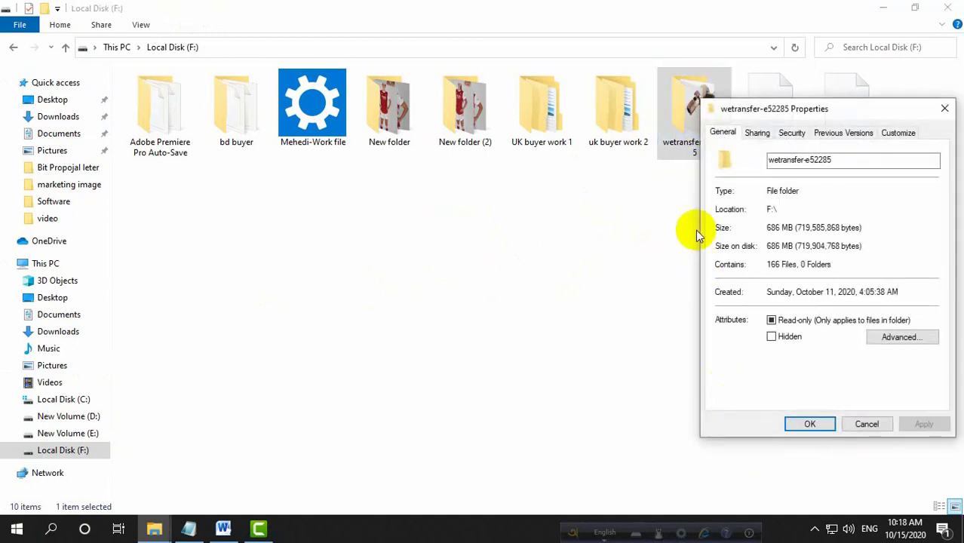
{"action": "left_click_drag", "start_coordinate": [797, 108], "coordinate": [502, 140]}
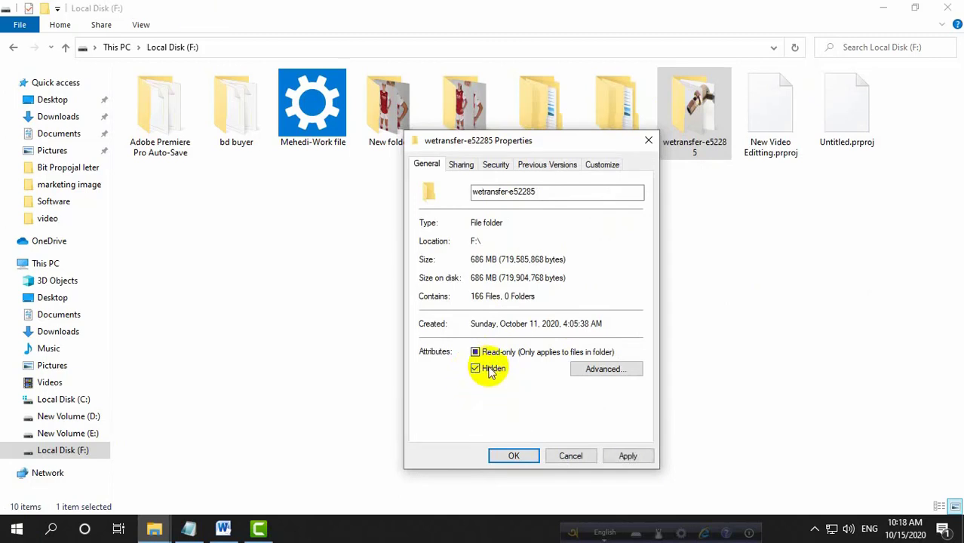
{"action": "left_click", "coordinate": [514, 456]}
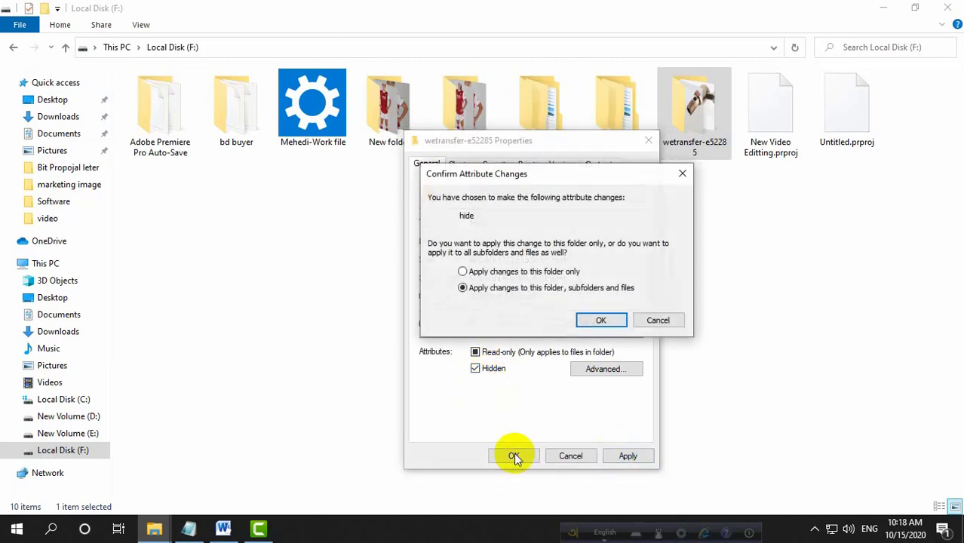
{"action": "left_click", "coordinate": [501, 275]}
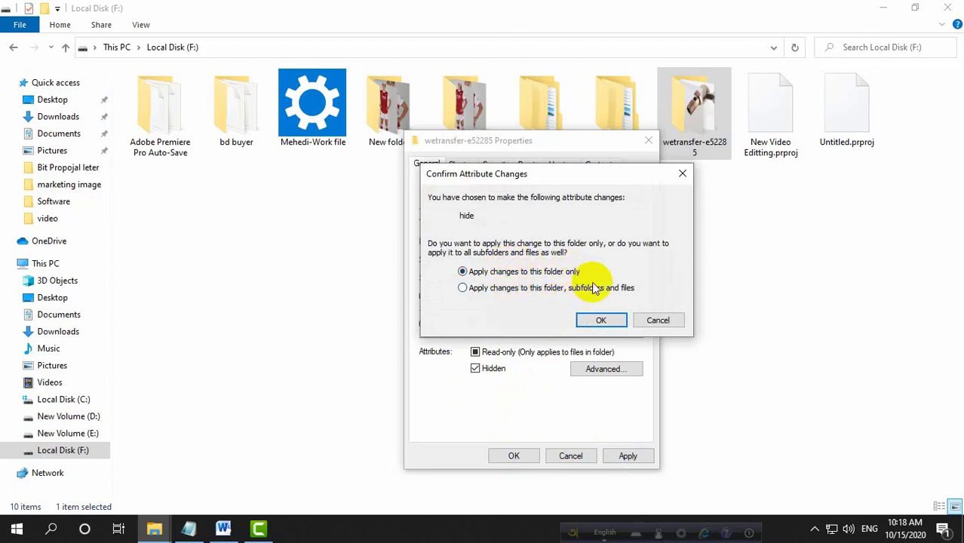
{"action": "left_click", "coordinate": [602, 321]}
{"action": "left_click", "coordinate": [521, 456]}
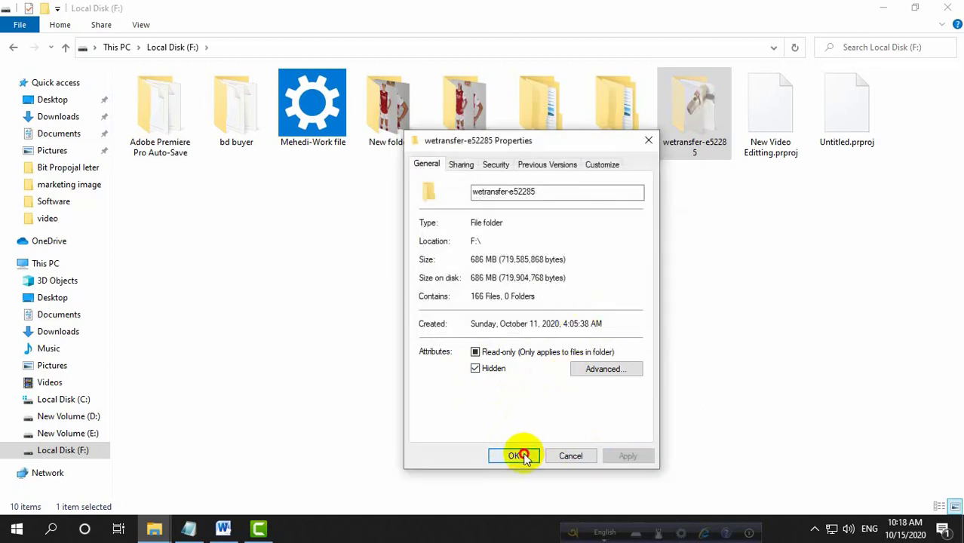
{"action": "right_click", "coordinate": [571, 190]}
{"action": "left_click", "coordinate": [671, 244]}
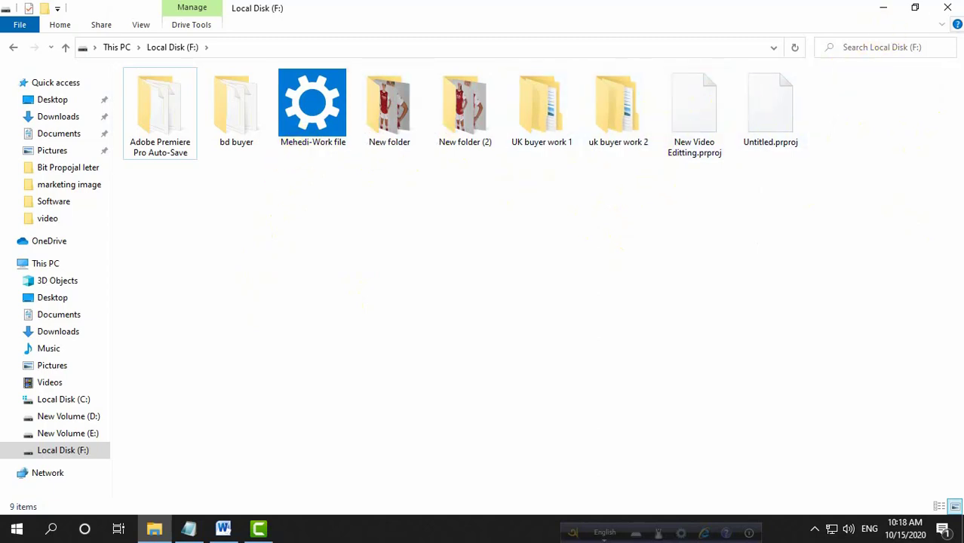
{"action": "left_click", "coordinate": [952, 7]}
{"action": "right_click", "coordinate": [355, 117]}
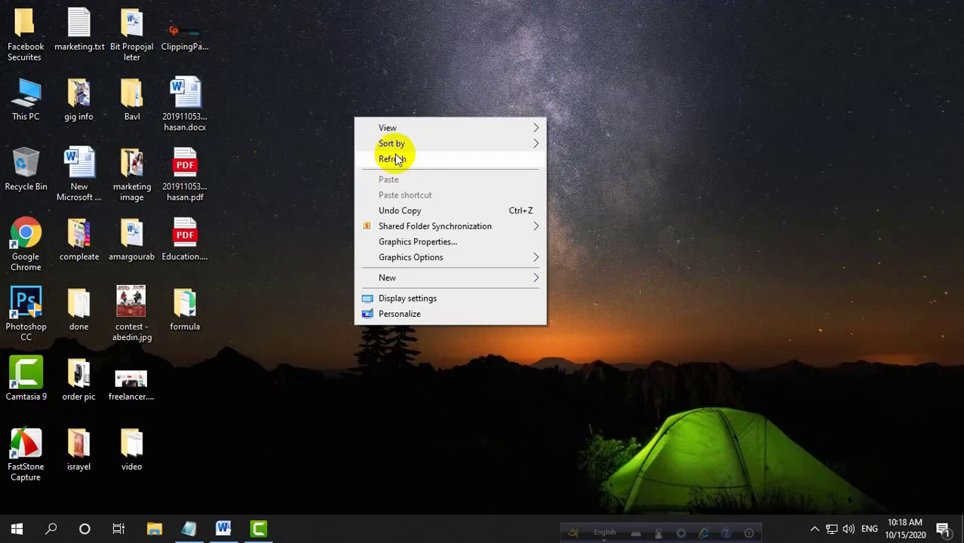
{"action": "left_click", "coordinate": [395, 159]}
{"action": "right_click", "coordinate": [396, 154]}
{"action": "left_click", "coordinate": [433, 193]}
{"action": "right_click", "coordinate": [433, 192]}
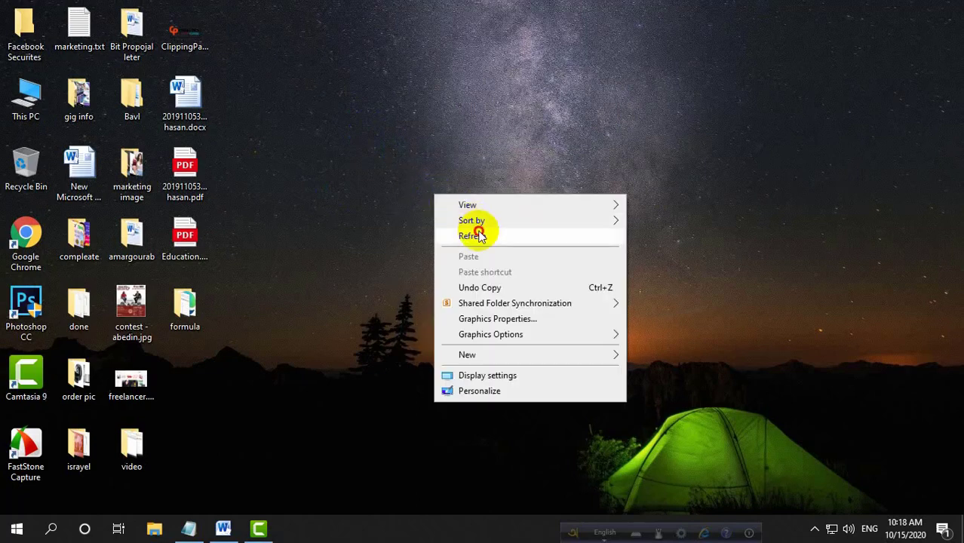
{"action": "left_click", "coordinate": [478, 234]}
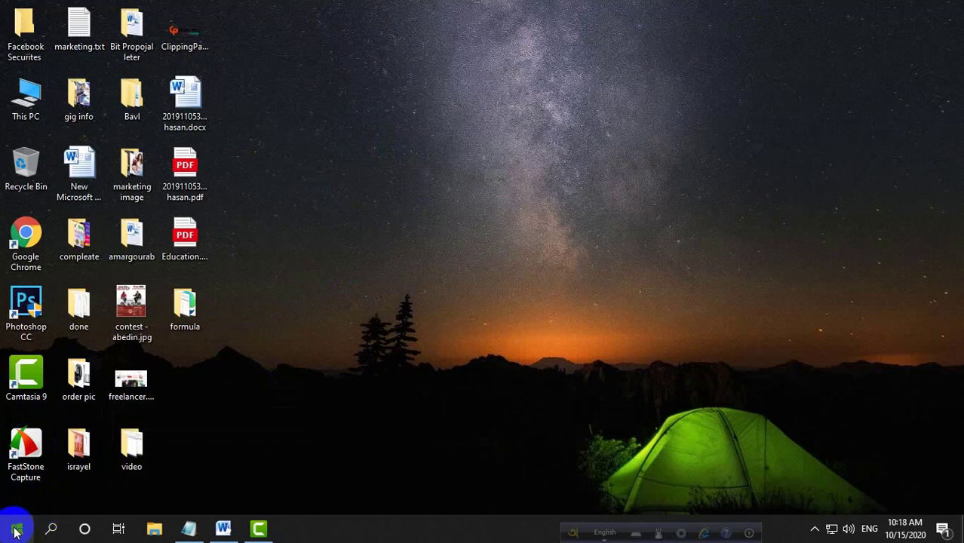
{"action": "right_click", "coordinate": [394, 150]}
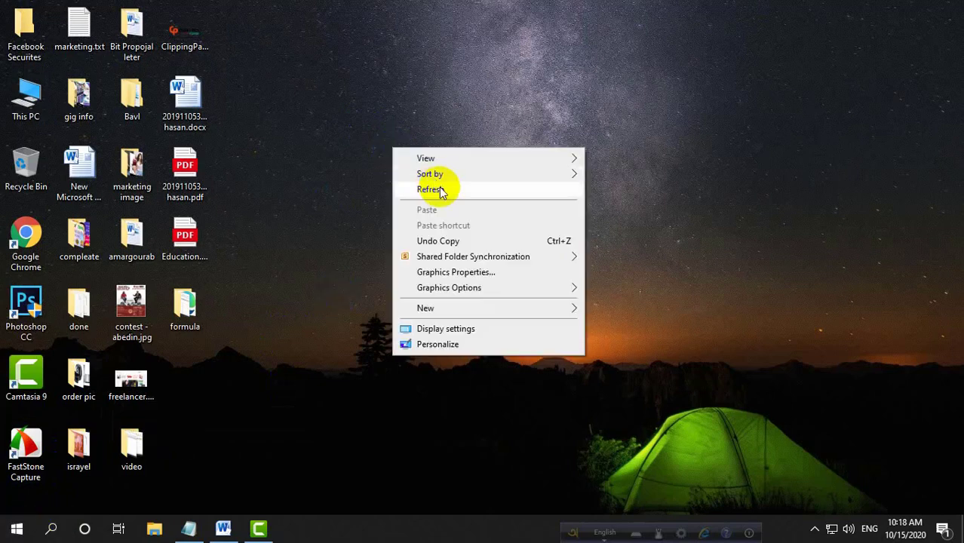
{"action": "left_click", "coordinate": [411, 189]}
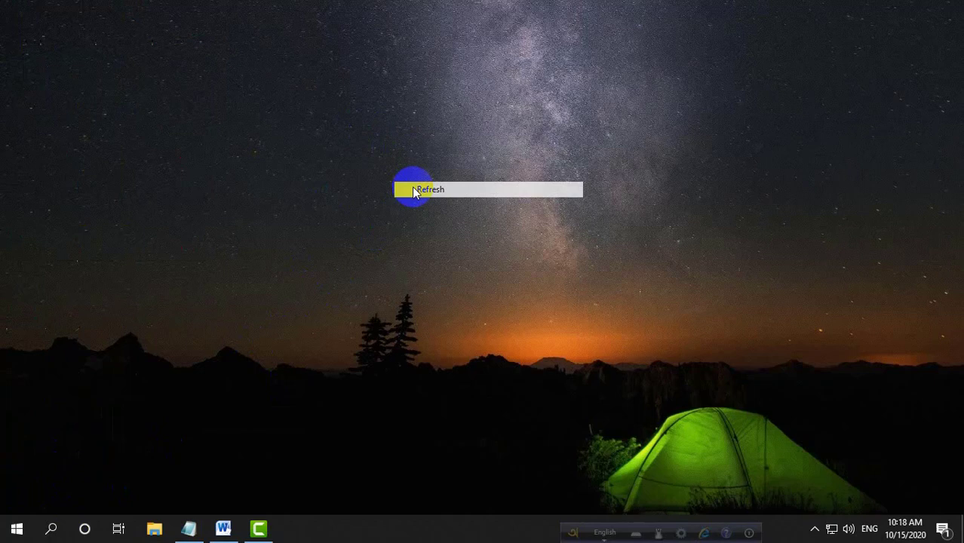
- Search Windows for "control panel" and open File Explorer Options under Appearance and Personalization
{"action": "left_click", "coordinate": [51, 529]}
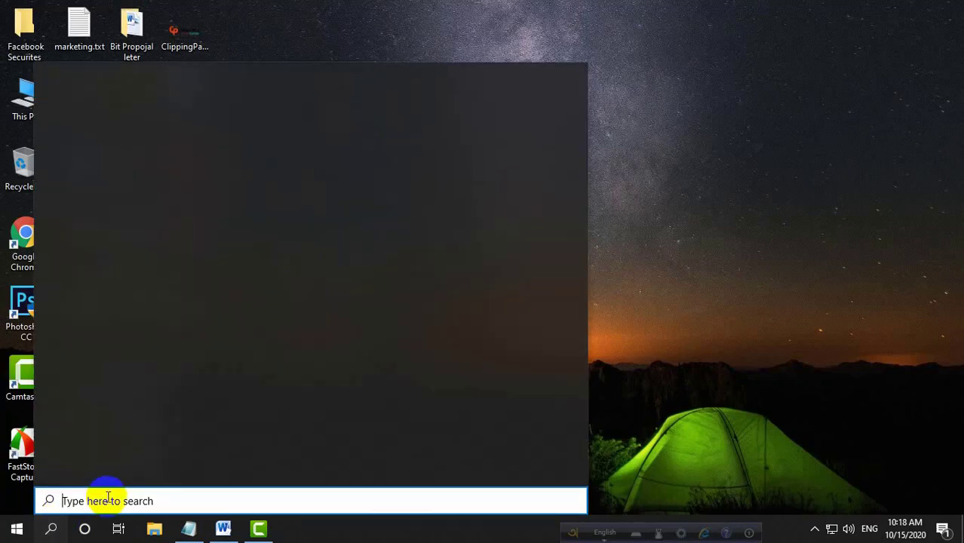
{"action": "type", "text": "control panel"}
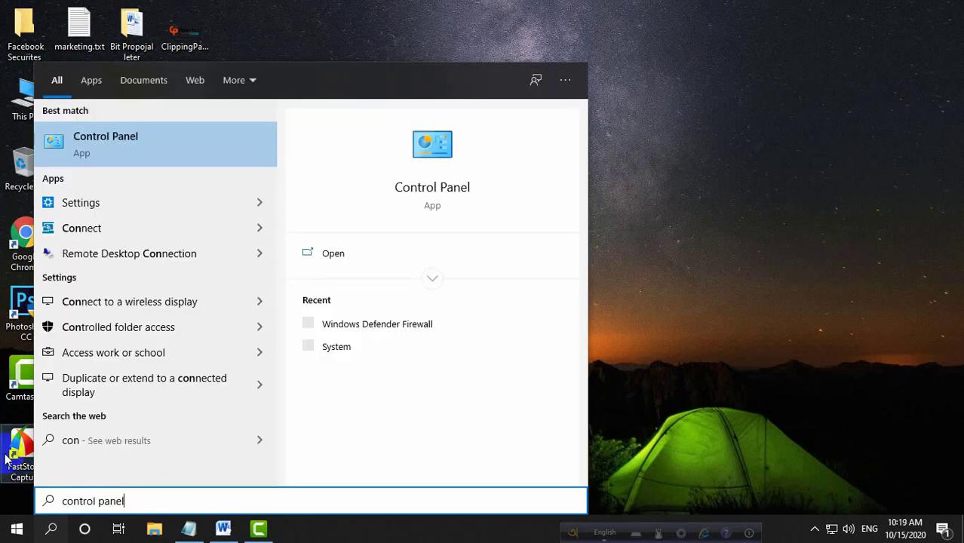
{"action": "left_click", "coordinate": [434, 190]}
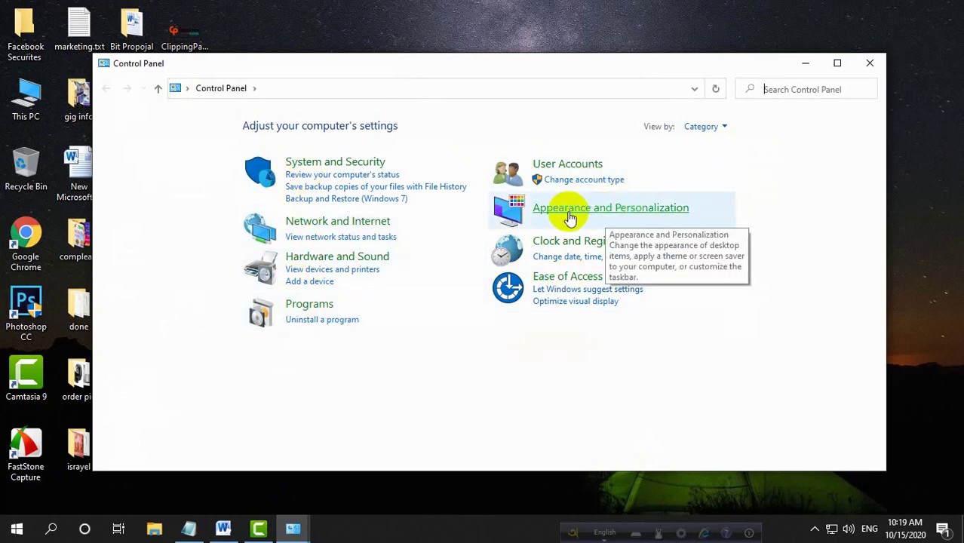
{"action": "left_click", "coordinate": [638, 214]}
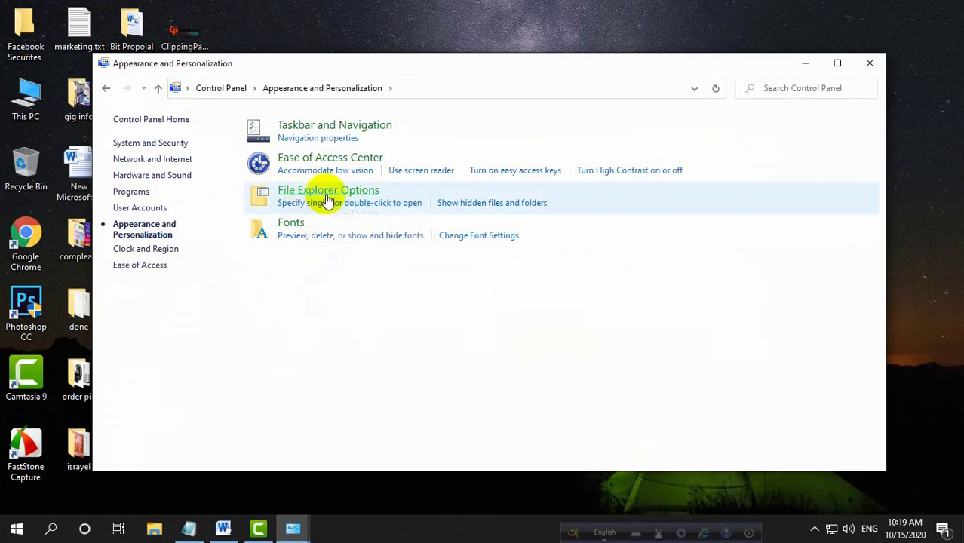
{"action": "left_click", "coordinate": [329, 193]}
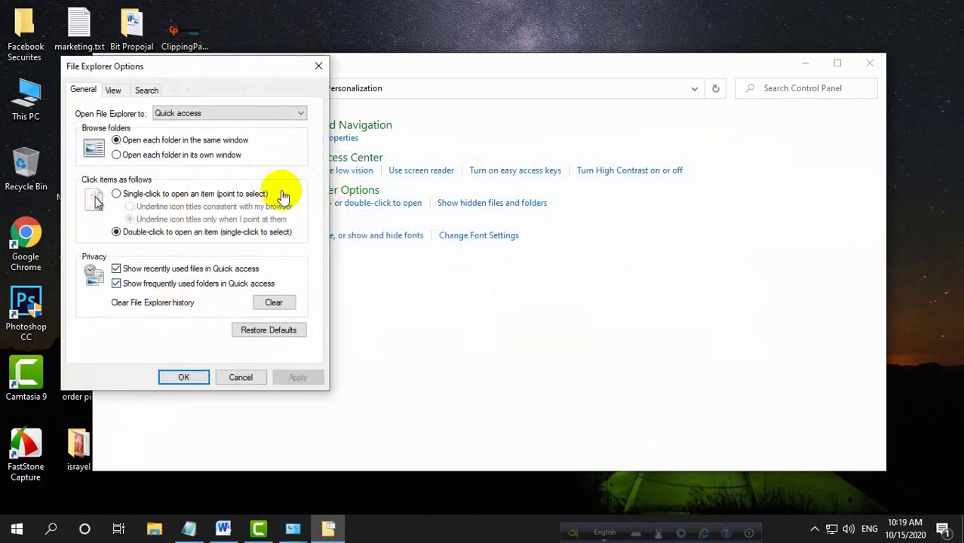
- Set File Explorer to show hidden files, folders, and drives, apply the change, and close Control Panel
{"action": "left_click", "coordinate": [119, 91]}
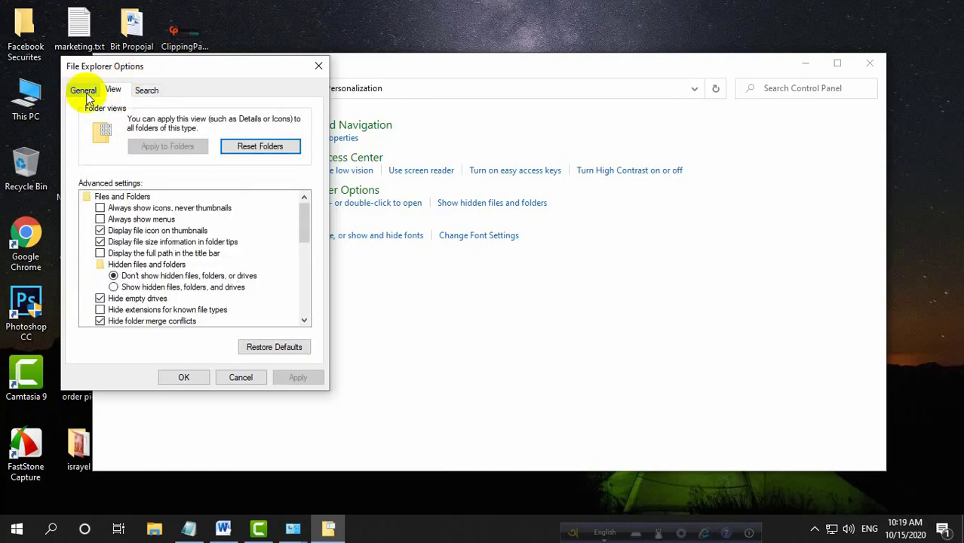
{"action": "left_click", "coordinate": [83, 90]}
{"action": "left_click", "coordinate": [113, 90]}
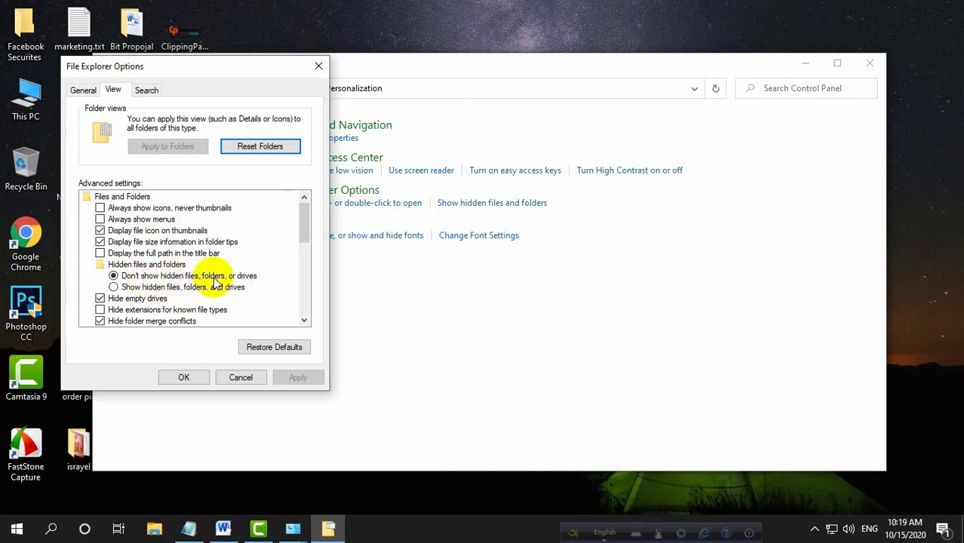
{"action": "left_click", "coordinate": [114, 287]}
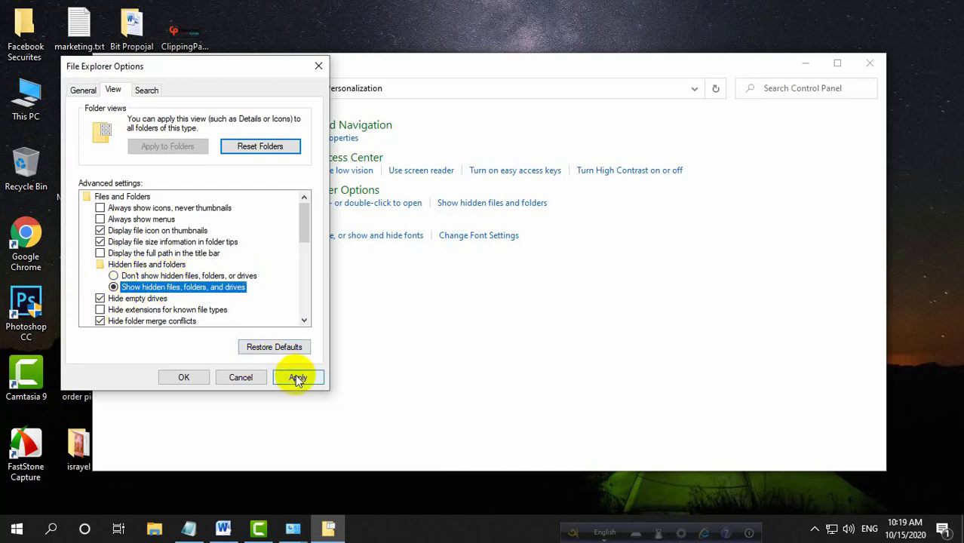
{"action": "left_click", "coordinate": [296, 377]}
{"action": "left_click", "coordinate": [182, 375]}
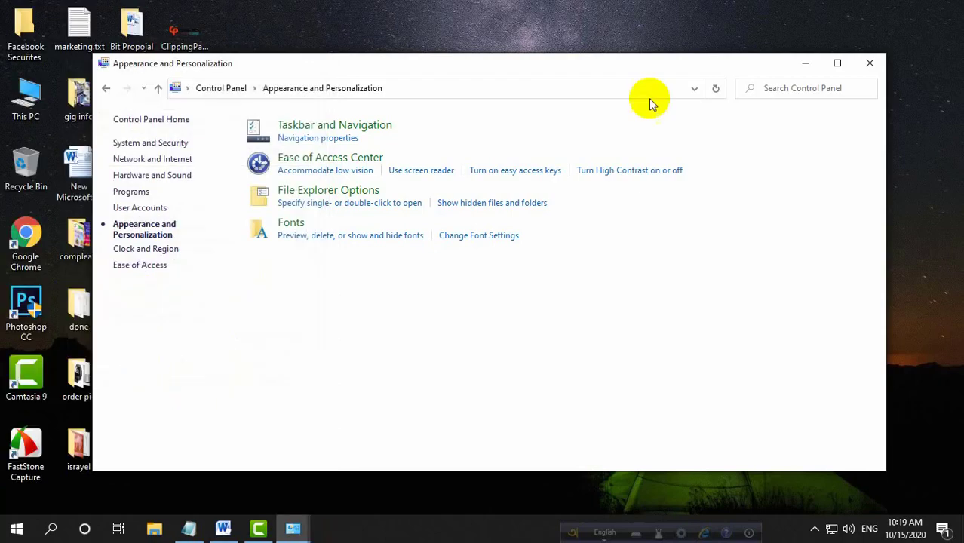
{"action": "left_click", "coordinate": [870, 63]}
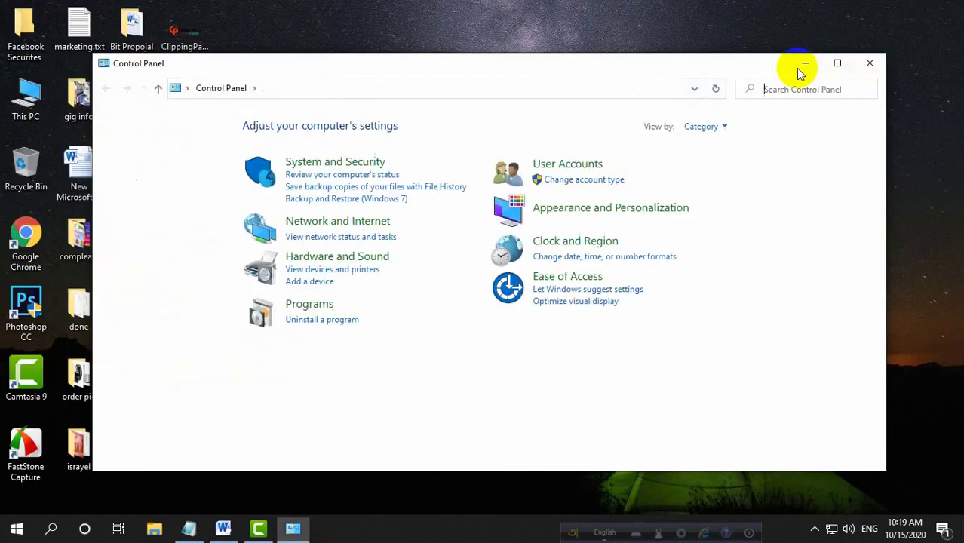
{"action": "left_click", "coordinate": [866, 68]}
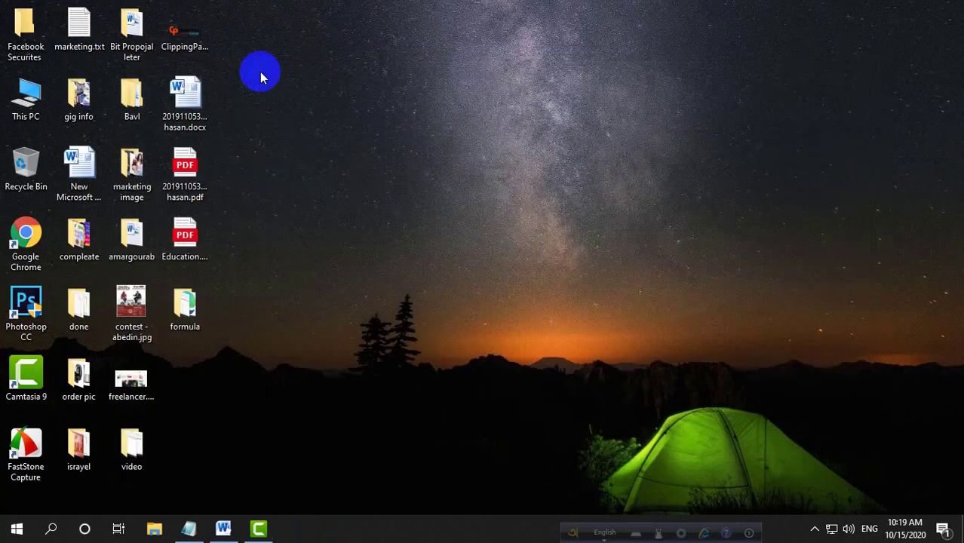
- Open Local Disk (F:) from This PC and locate the hidden wetransfer-e52285 folder
{"action": "double_click", "coordinate": [21, 117]}
{"action": "double_click", "coordinate": [732, 131]}
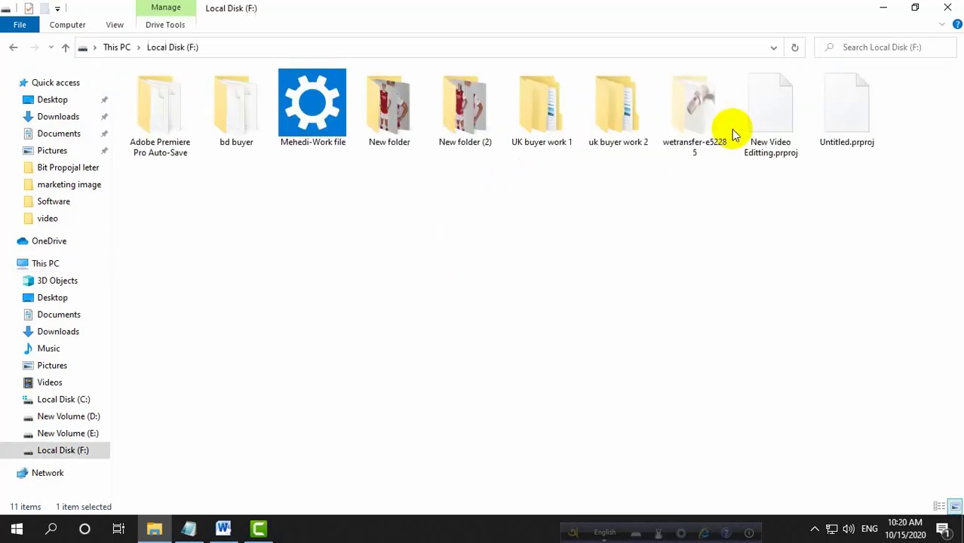
{"action": "left_click", "coordinate": [690, 135]}
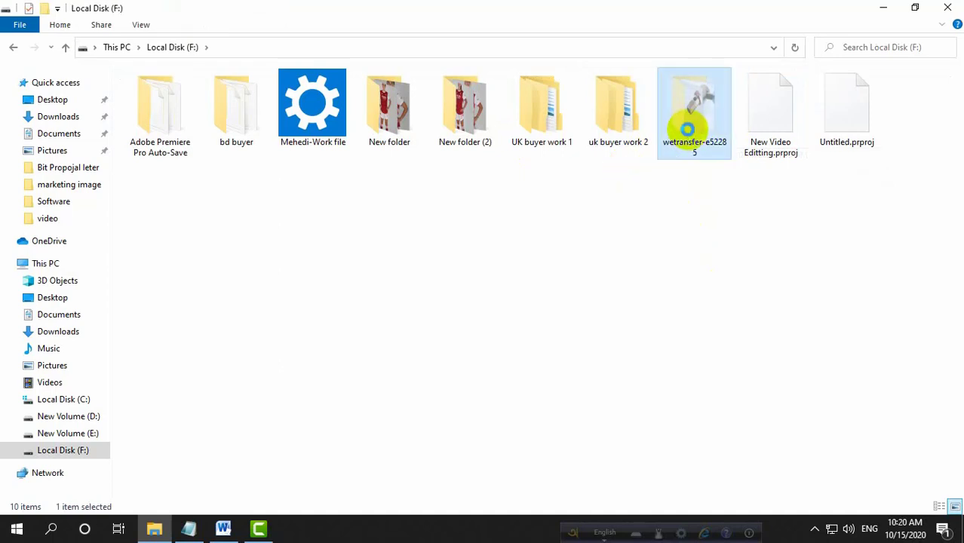
{"action": "right_click", "coordinate": [687, 130]}
{"action": "left_click", "coordinate": [629, 275]}
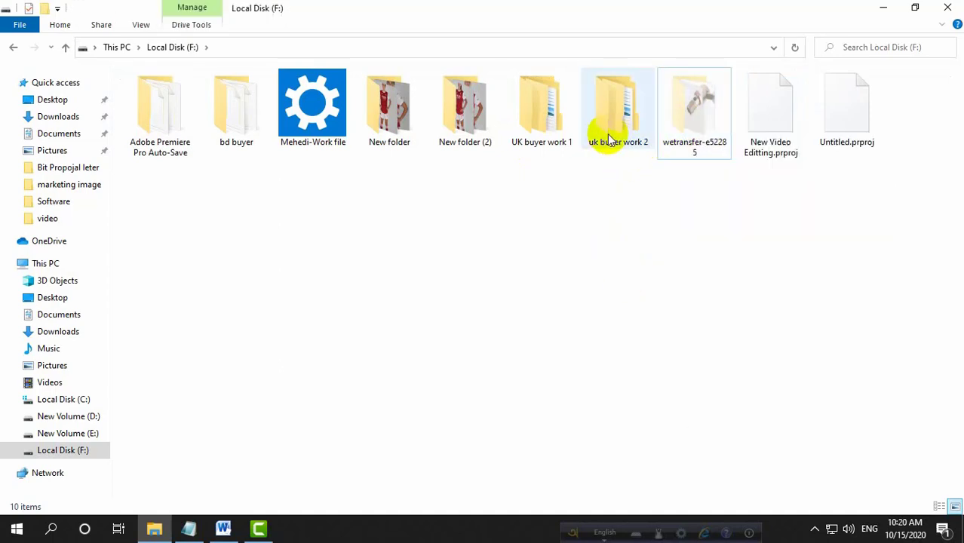
- Unhide the wetransfer-e52285 folder by clearing its Hidden attribute, applying the change to this folder only, and close its properties
{"action": "left_click", "coordinate": [685, 126]}
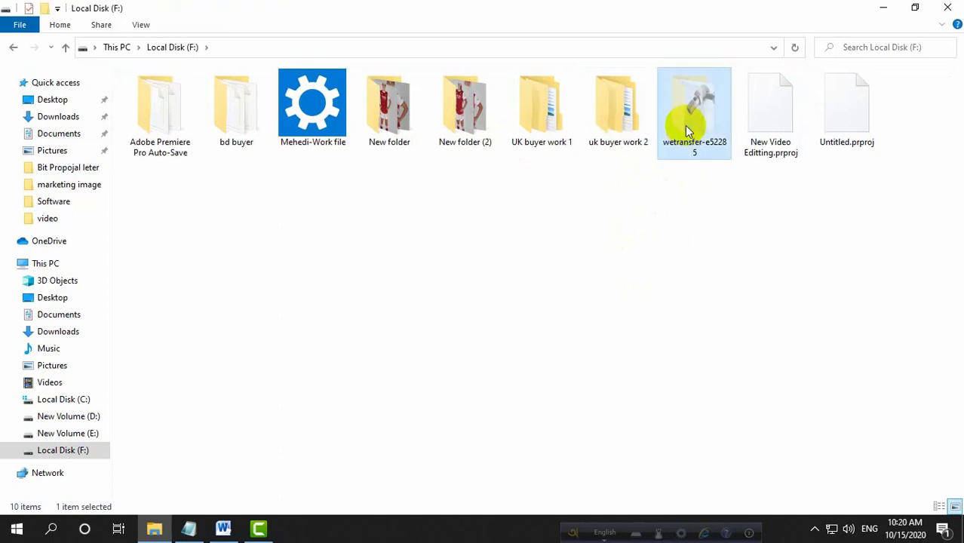
{"action": "right_click", "coordinate": [685, 125]}
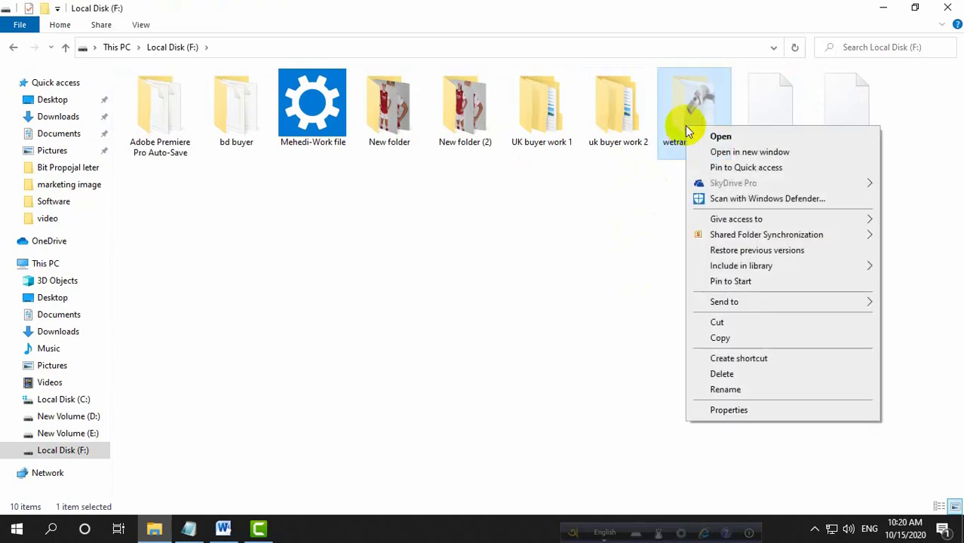
{"action": "left_click", "coordinate": [726, 410]}
{"action": "left_click", "coordinate": [762, 365]}
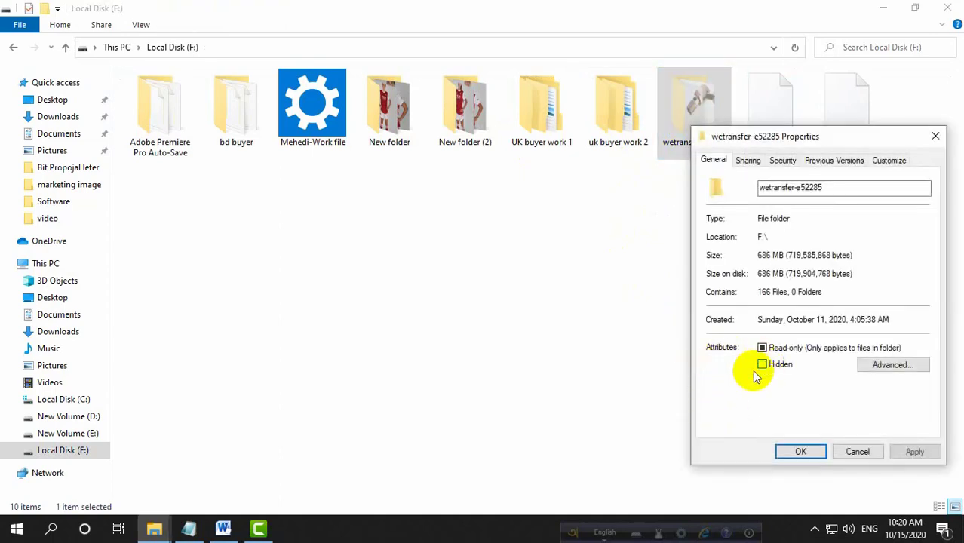
{"action": "left_click", "coordinate": [911, 453]}
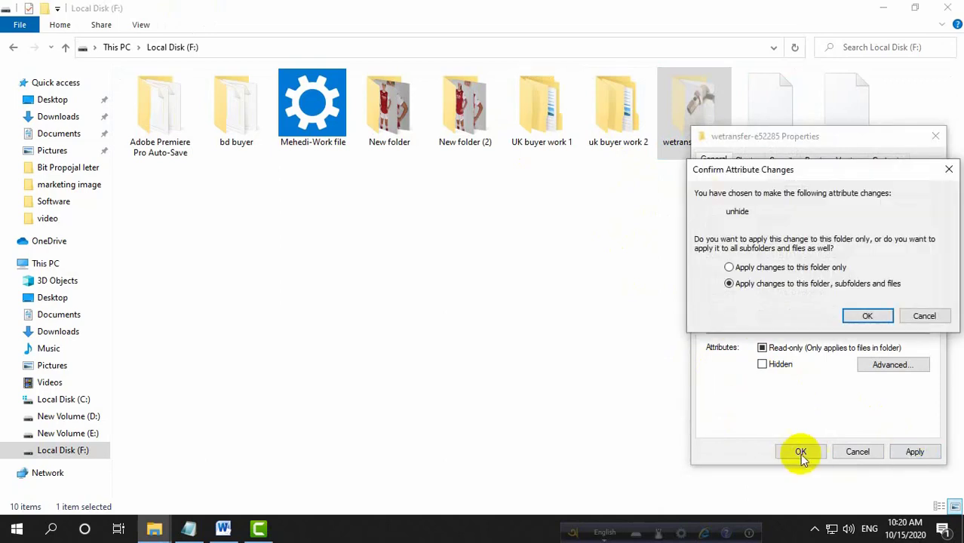
{"action": "left_click", "coordinate": [747, 269]}
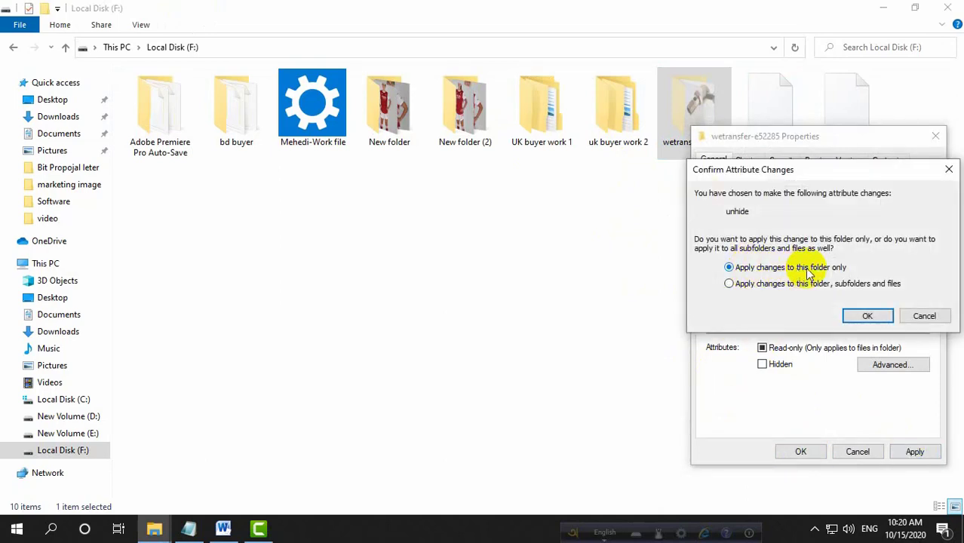
{"action": "left_click", "coordinate": [867, 316]}
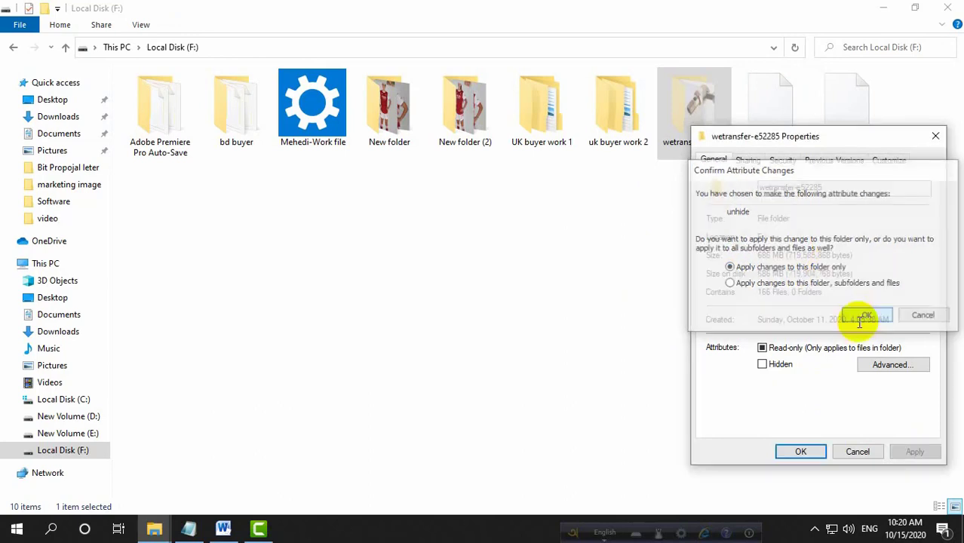
{"action": "left_click", "coordinate": [807, 452]}
- Refresh the contents of Local Disk (F:) and close the drive window
{"action": "right_click", "coordinate": [653, 200]}
{"action": "left_click", "coordinate": [687, 264]}
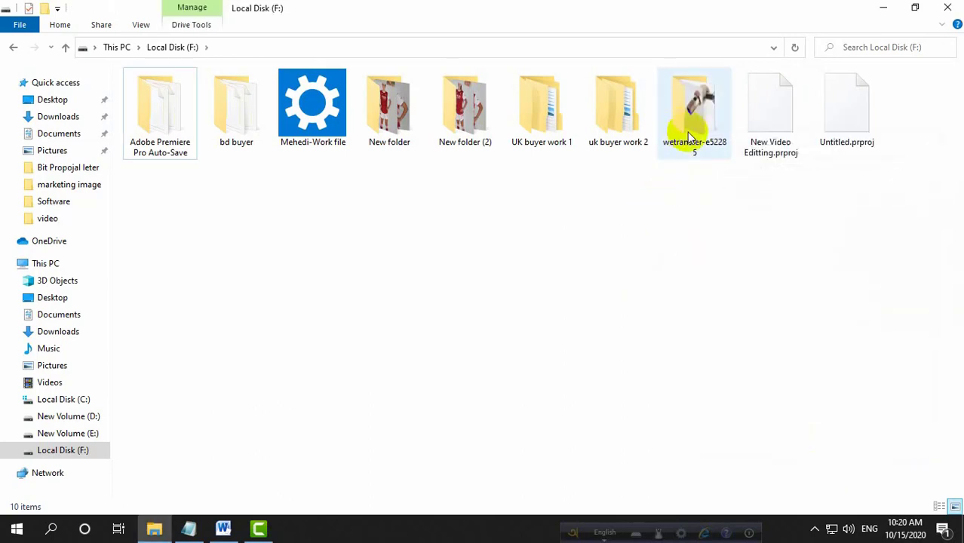
{"action": "right_click", "coordinate": [565, 217]}
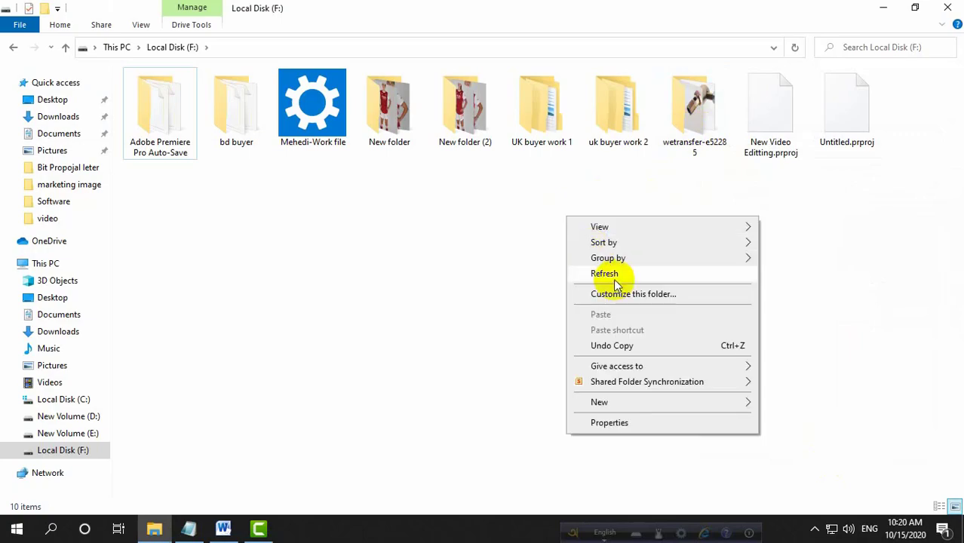
{"action": "left_click", "coordinate": [614, 279]}
{"action": "left_click", "coordinate": [947, 7]}
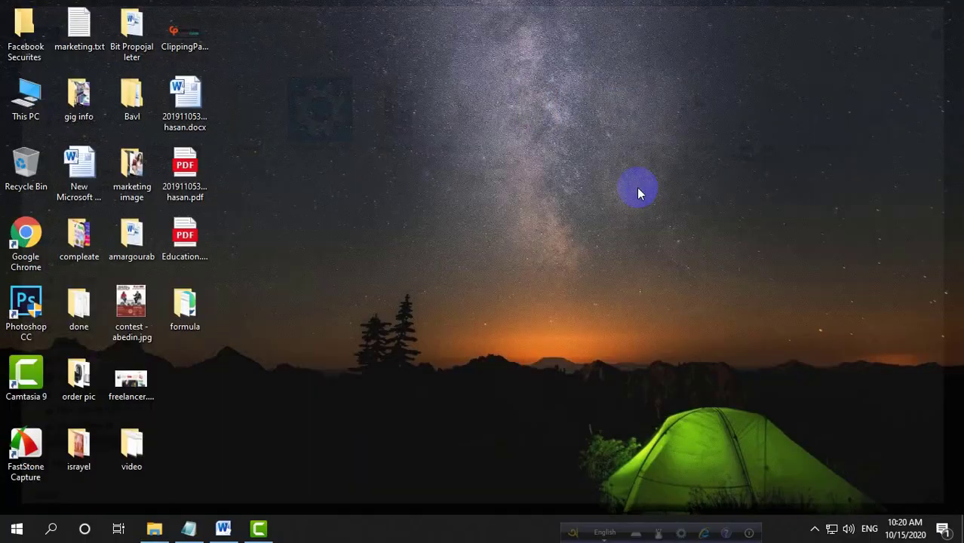
{"action": "right_click", "coordinate": [361, 89]}
{"action": "left_click", "coordinate": [368, 129]}
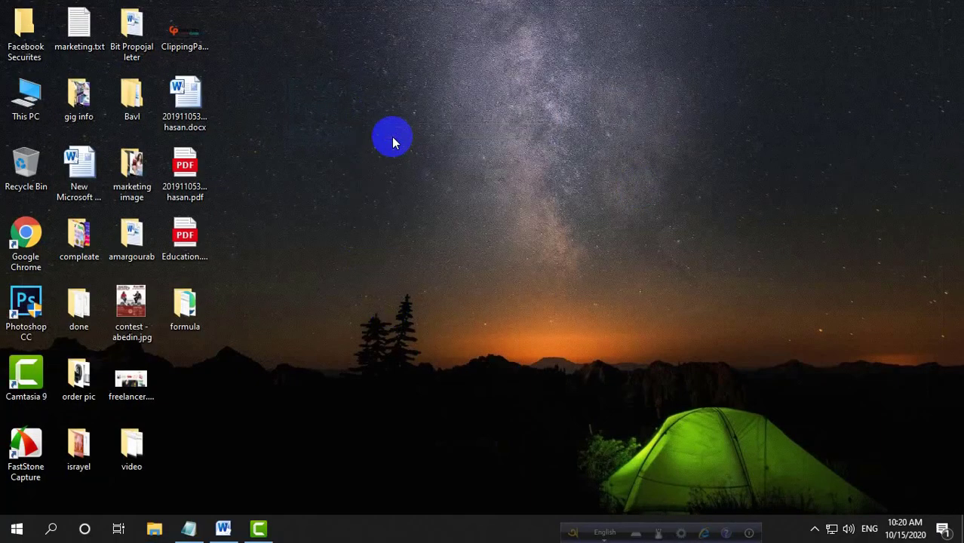
{"action": "right_click", "coordinate": [380, 129]}
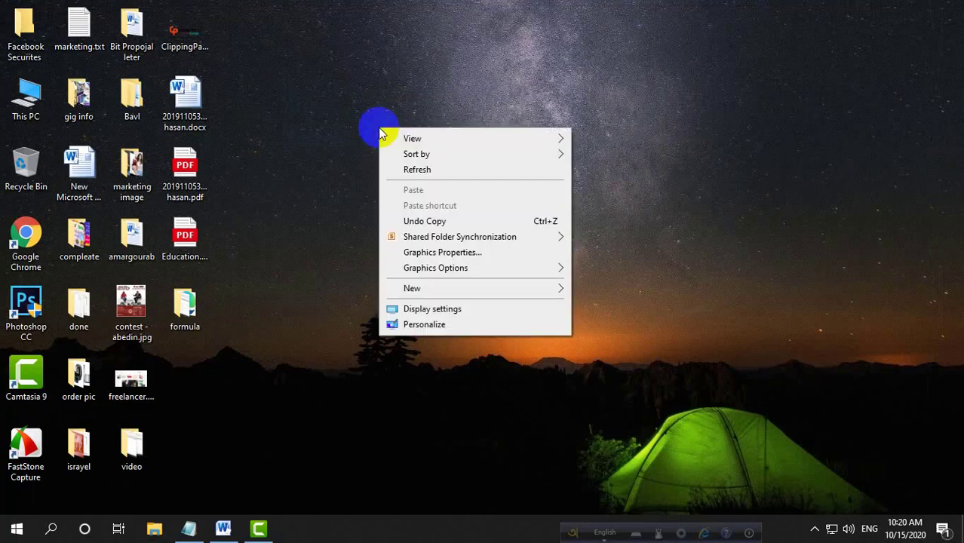
{"action": "left_click", "coordinate": [433, 172]}
{"action": "right_click", "coordinate": [397, 135]}
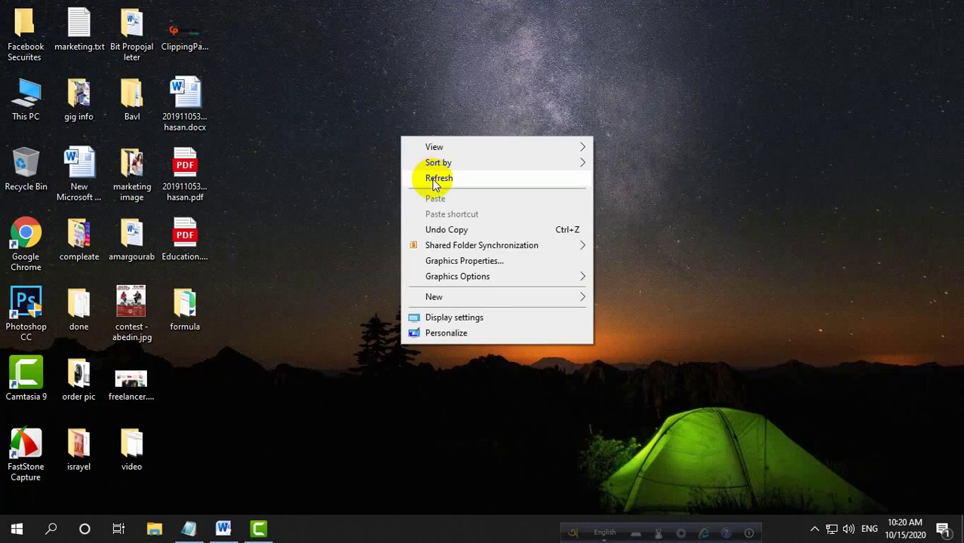
{"action": "left_click", "coordinate": [429, 180]}
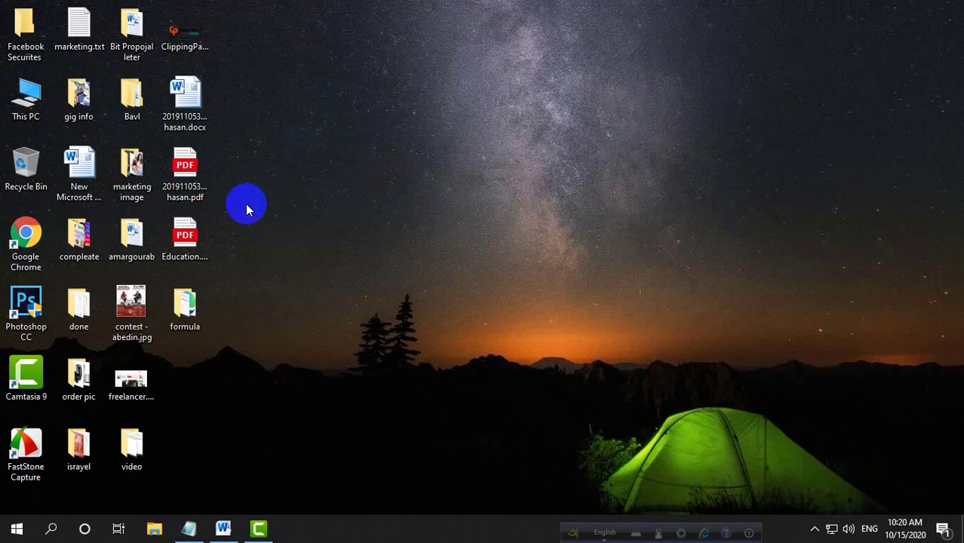
{"action": "right_click", "coordinate": [280, 150]}
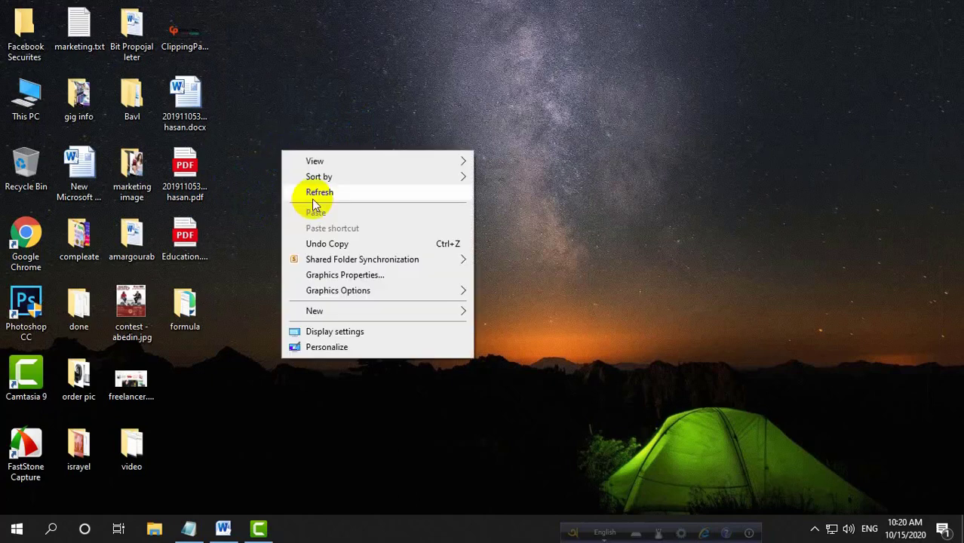
{"action": "left_click", "coordinate": [325, 201]}
{"action": "left_click", "coordinate": [815, 527]}
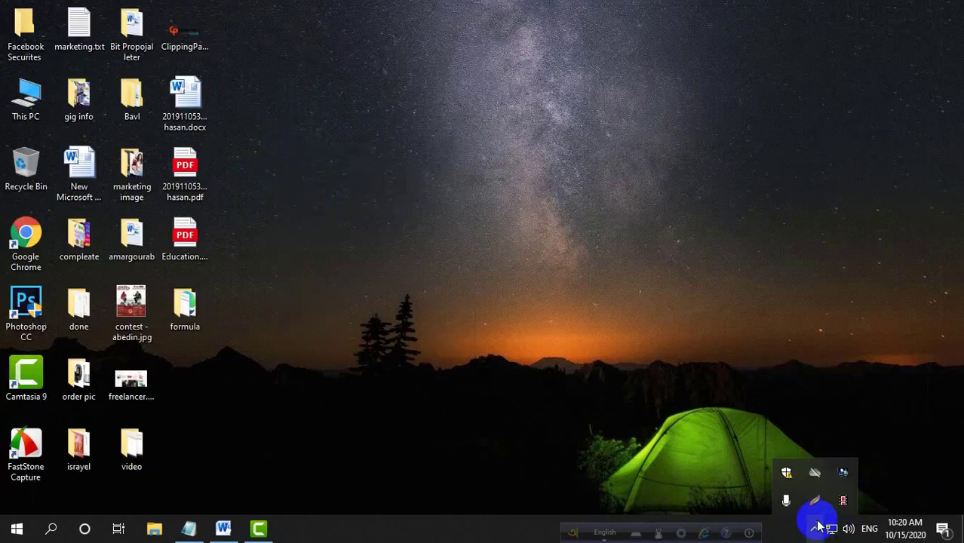